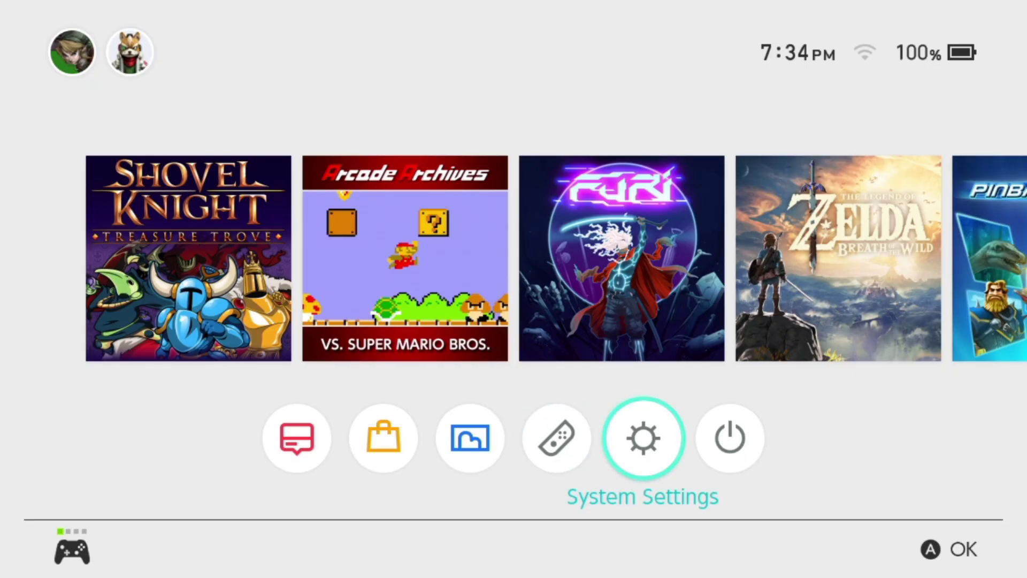
Open System Settings and move down the list past Internet toward Themes
key(Return)
key(Down)
key(Down)
key(Down)
key(Down)
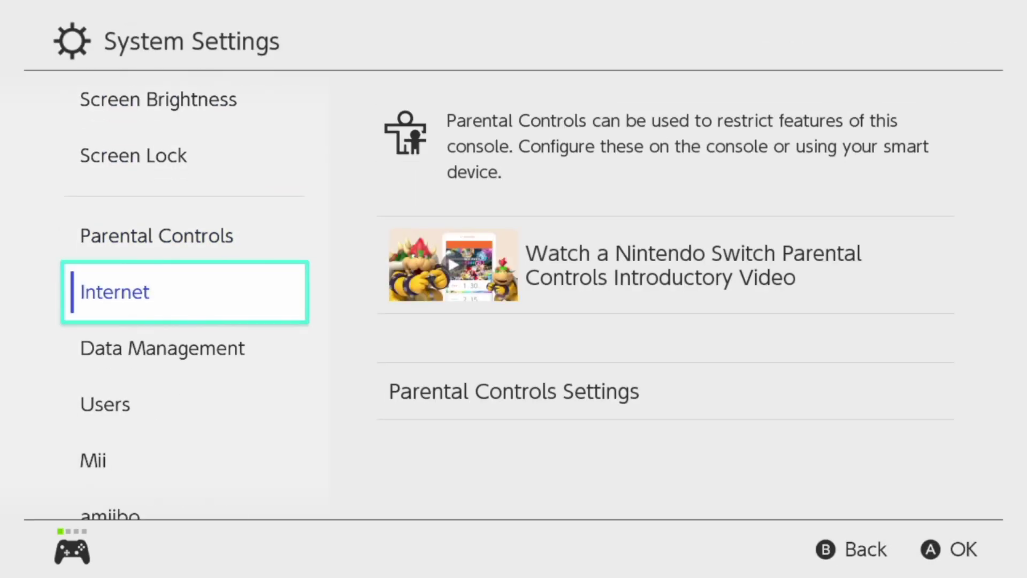
key(Down)
key(Down)
key(Down)
key(Down)
key(Down)
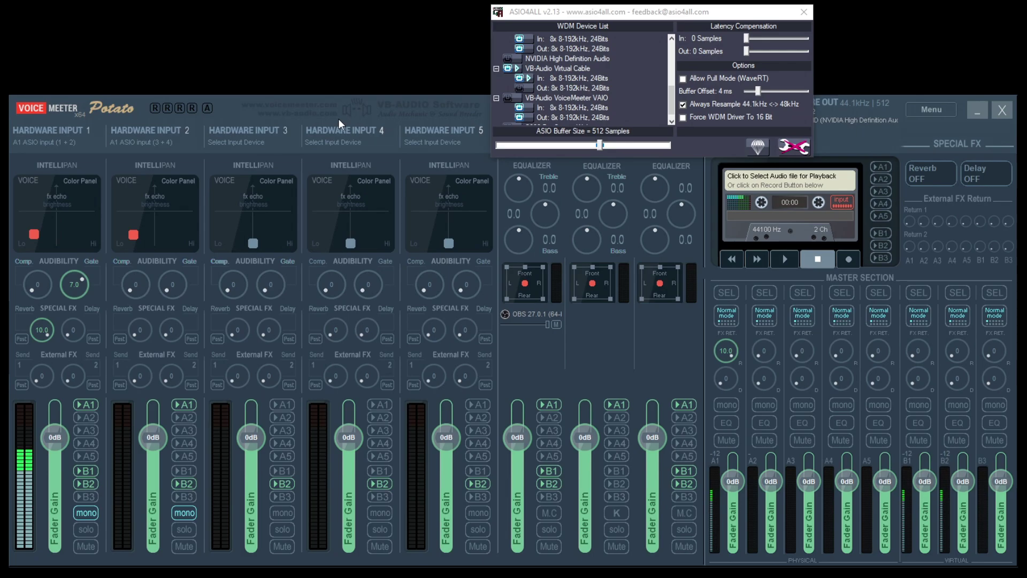
Shift the ASIO4ALL settings window to the upper right, then slightly back left
drag(609, 13, 736, 1)
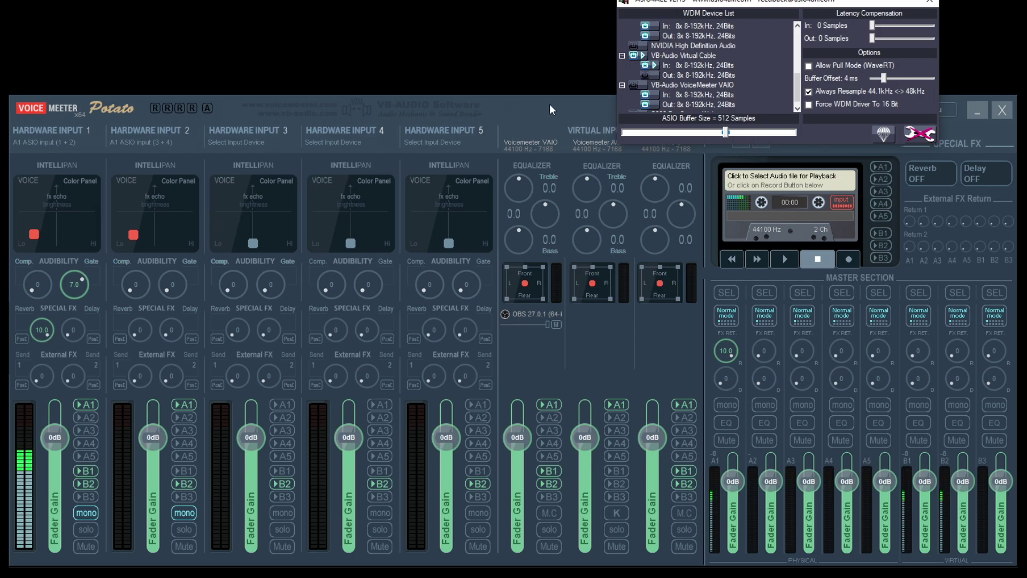
drag(669, 4, 561, 3)
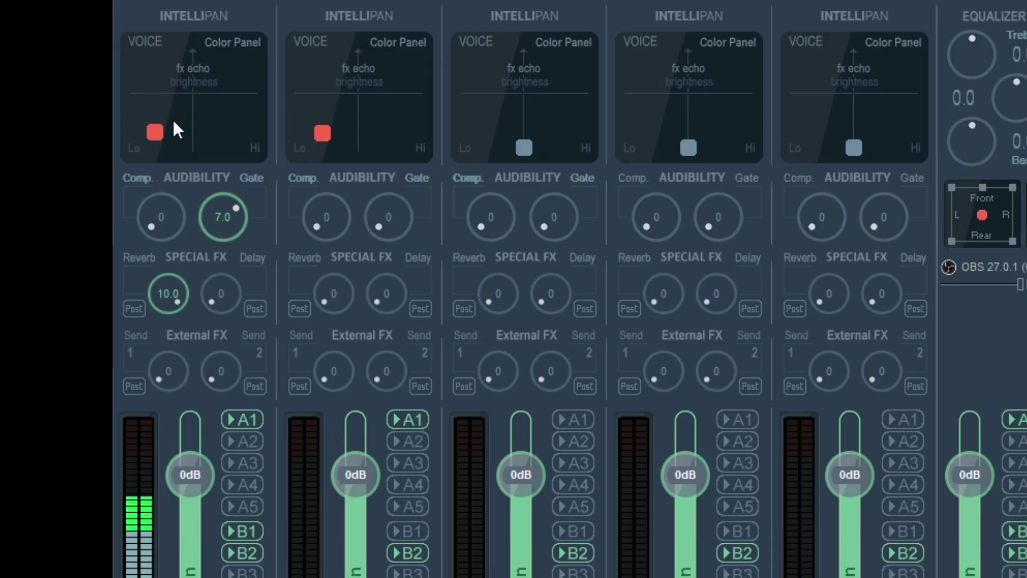
Reset Hardware Input 1's Intellipan voice to centre, then place it low toward Lo
double_click(156, 129)
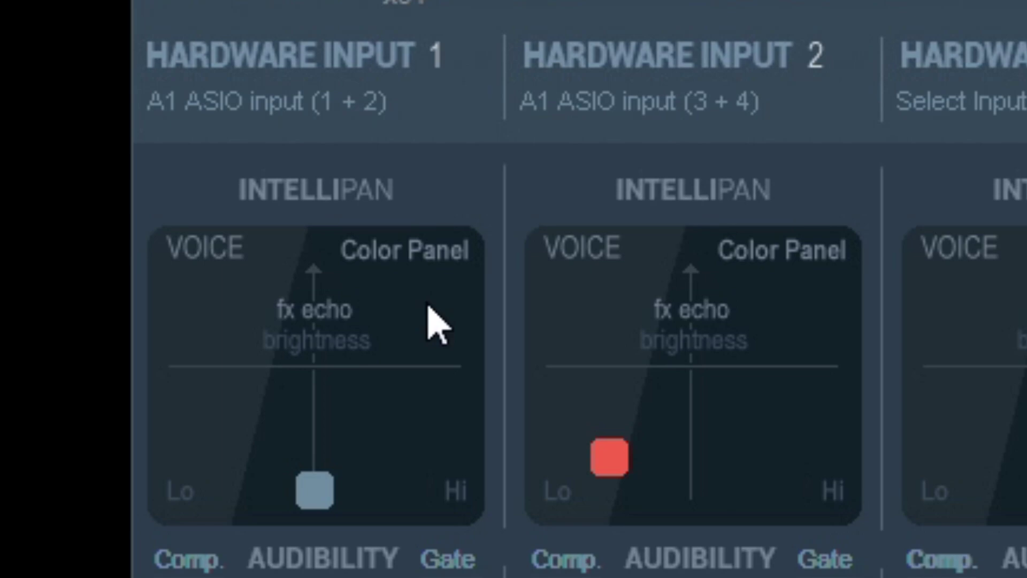
drag(300, 484, 235, 454)
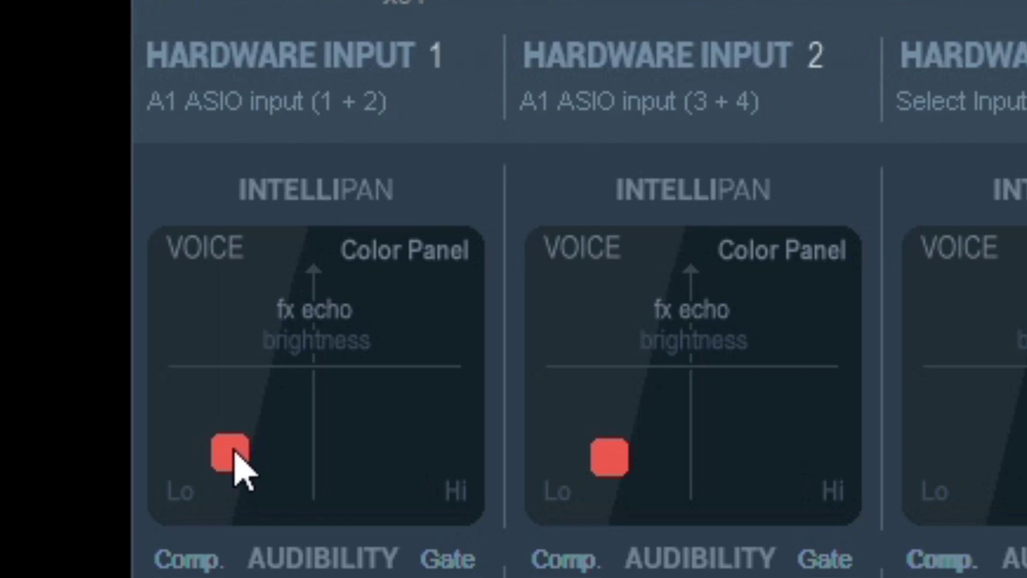
mouse_move(234, 454)
mouse_down()
mouse_move(233, 413)
mouse_move(255, 404)
mouse_move(233, 403)
mouse_move(236, 464)
mouse_up()
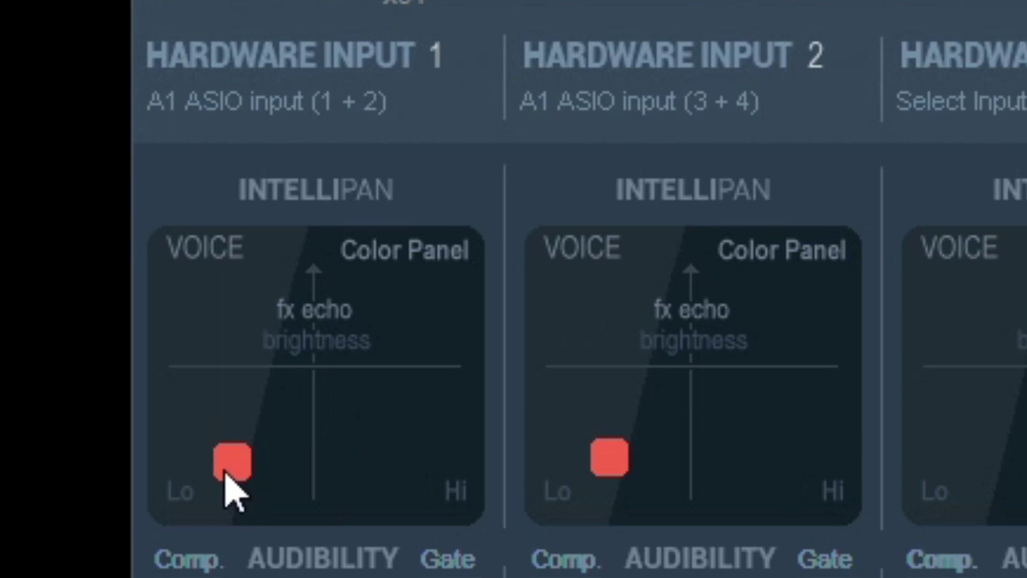
drag(238, 466, 234, 459)
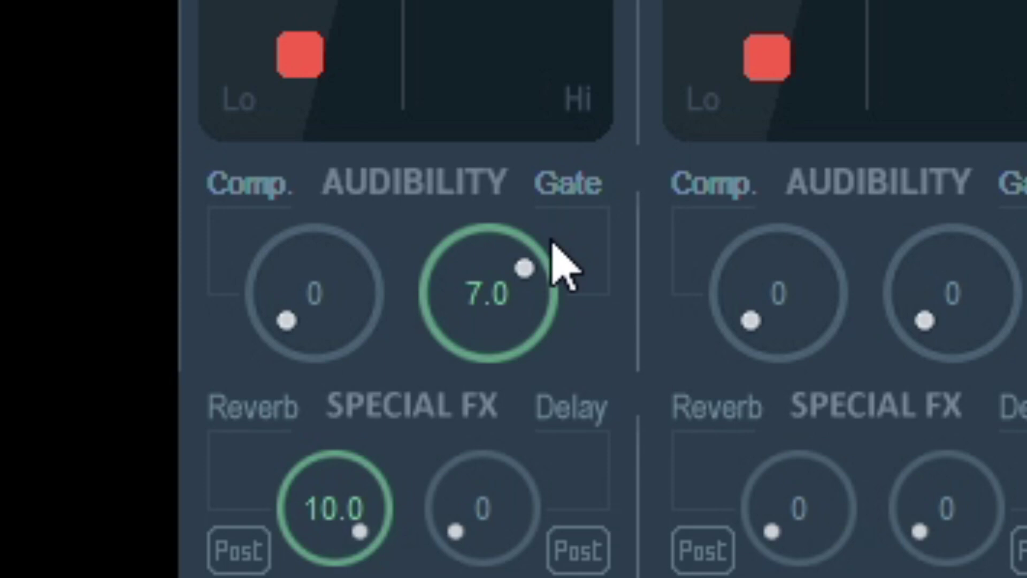
Try Input 1's gate at 0, restore it to 7.0, and move ASIO4ALL left and down
drag(508, 305, 517, 343)
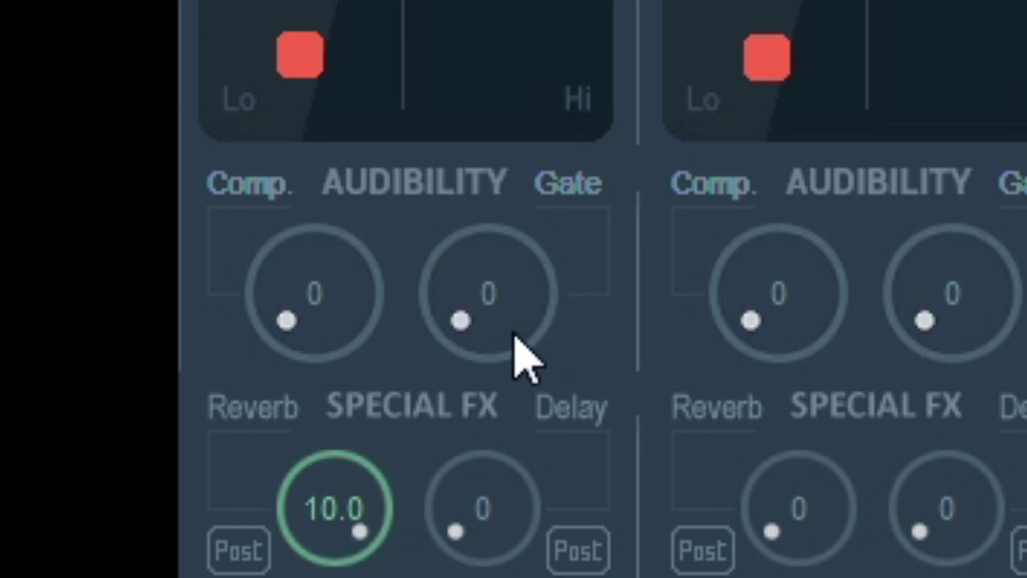
drag(514, 337, 367, 134)
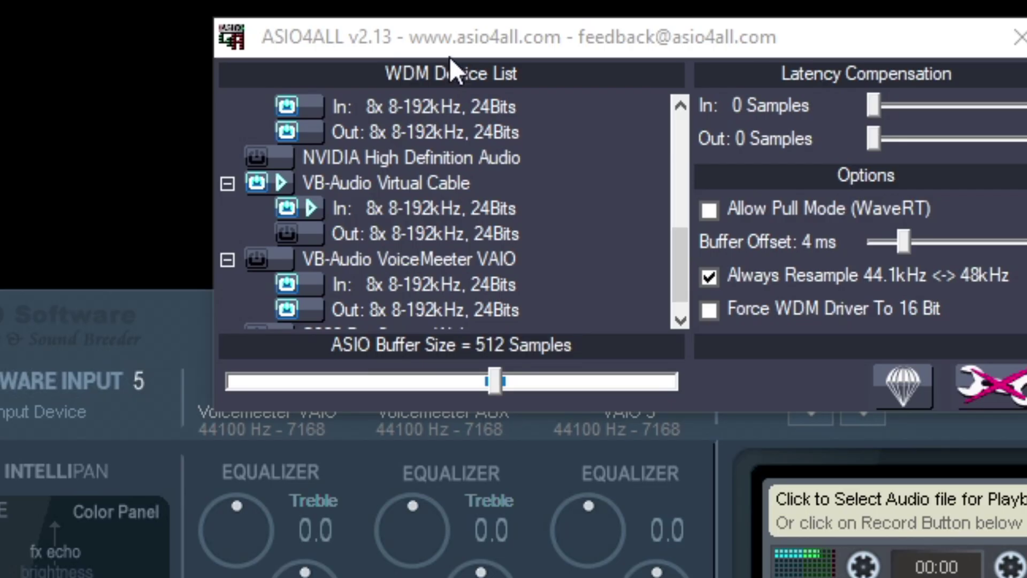
drag(450, 57, 371, 96)
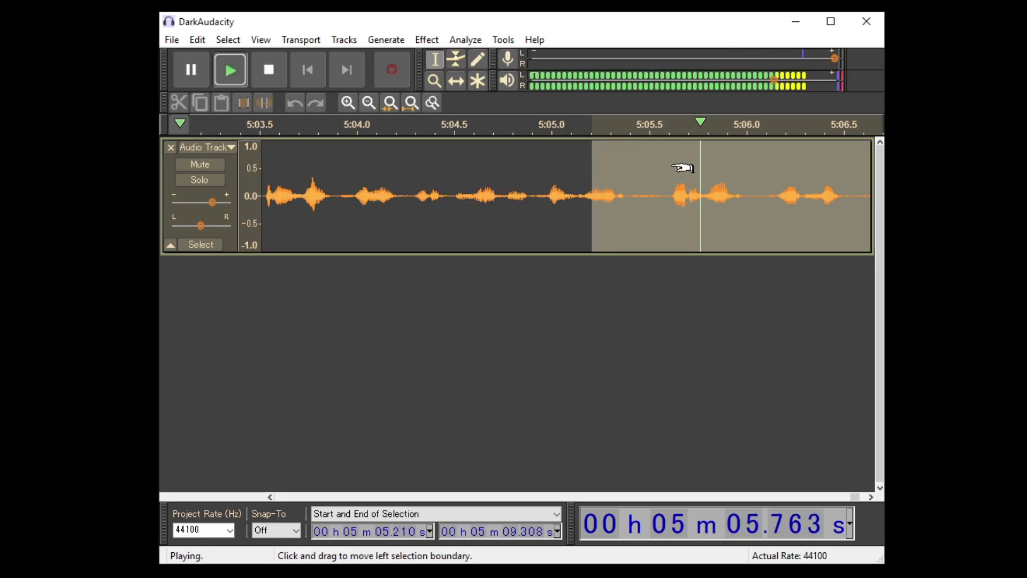
Stop the mic test recording in DarkAudacity
click(575, 187)
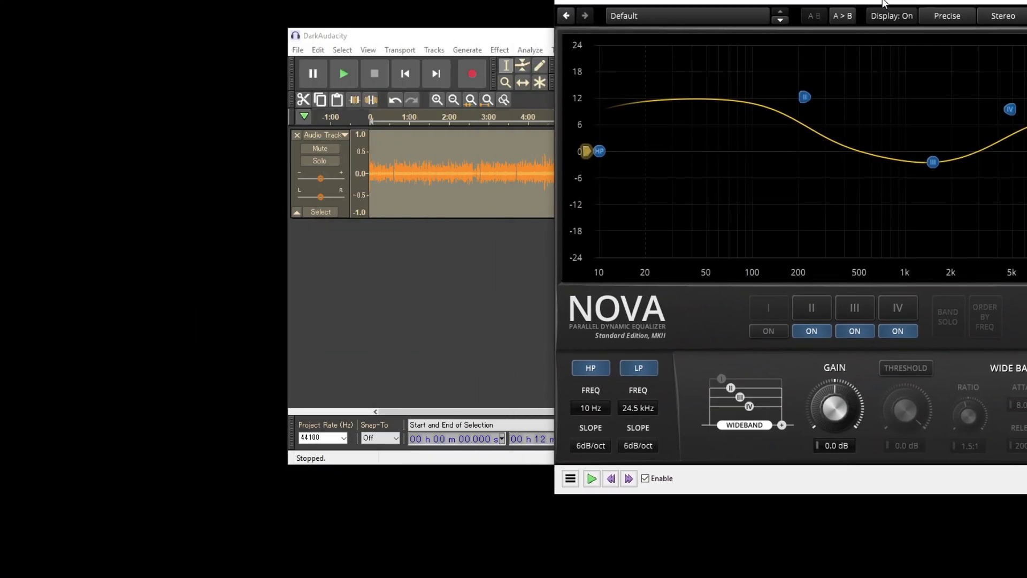
Place TDR Nova beside DarkAudacity's full-length track and open Nova's preset menu
drag(883, 2, 714, 23)
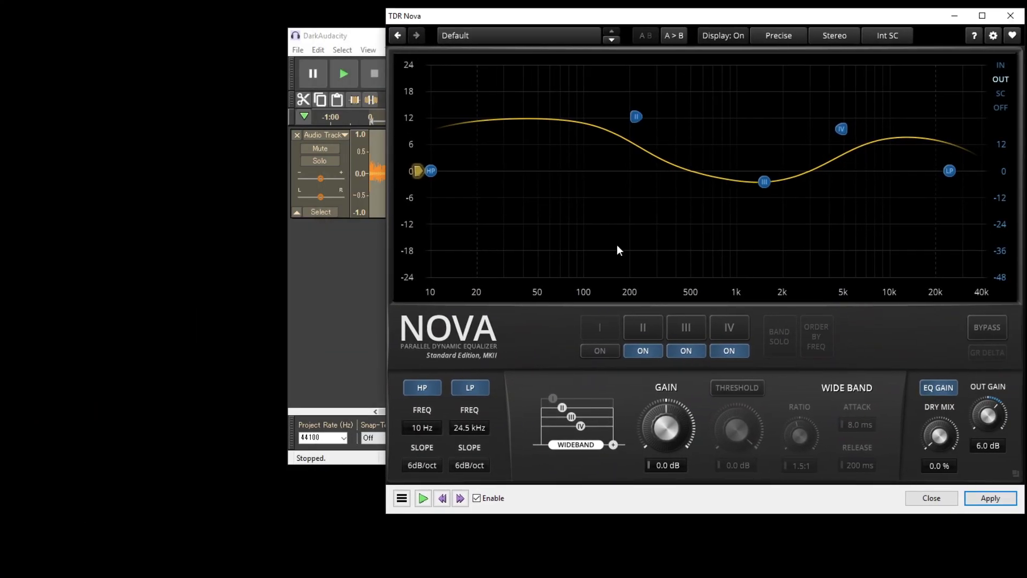
drag(370, 35, 88, 48)
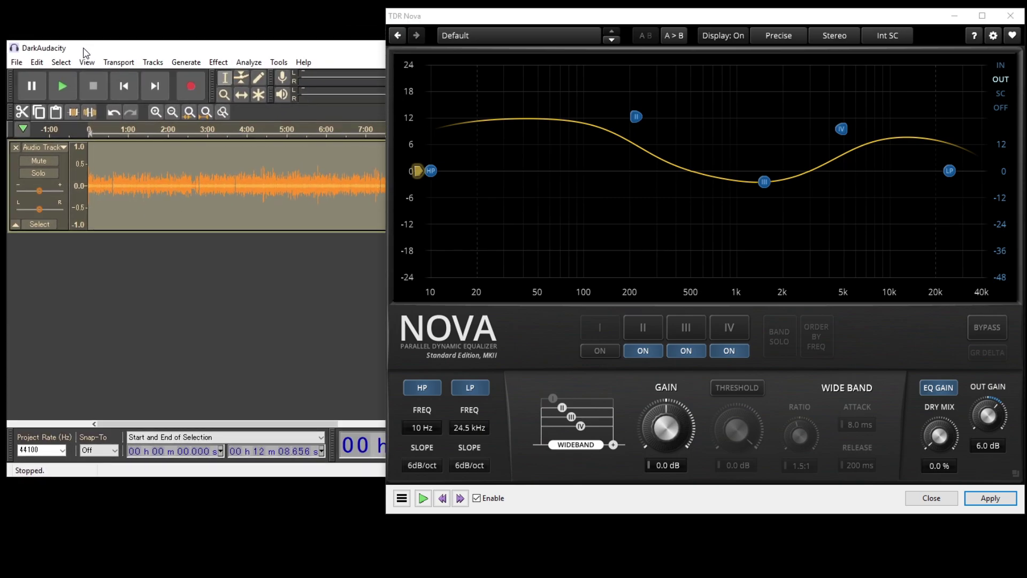
click(403, 499)
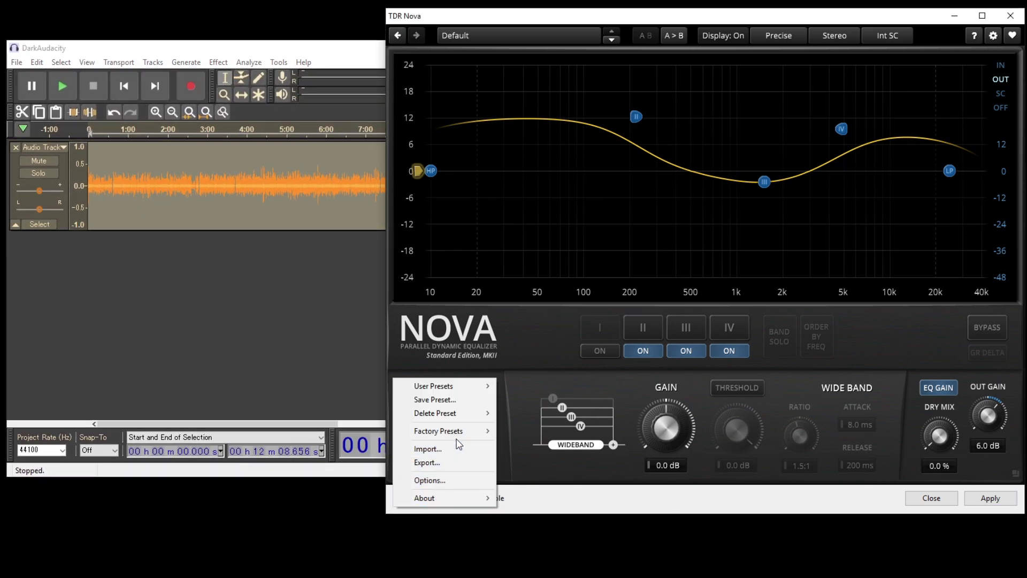
Save the current EQ as preset 'BM800 V1', replacing the existing one
mouse_move(467, 414)
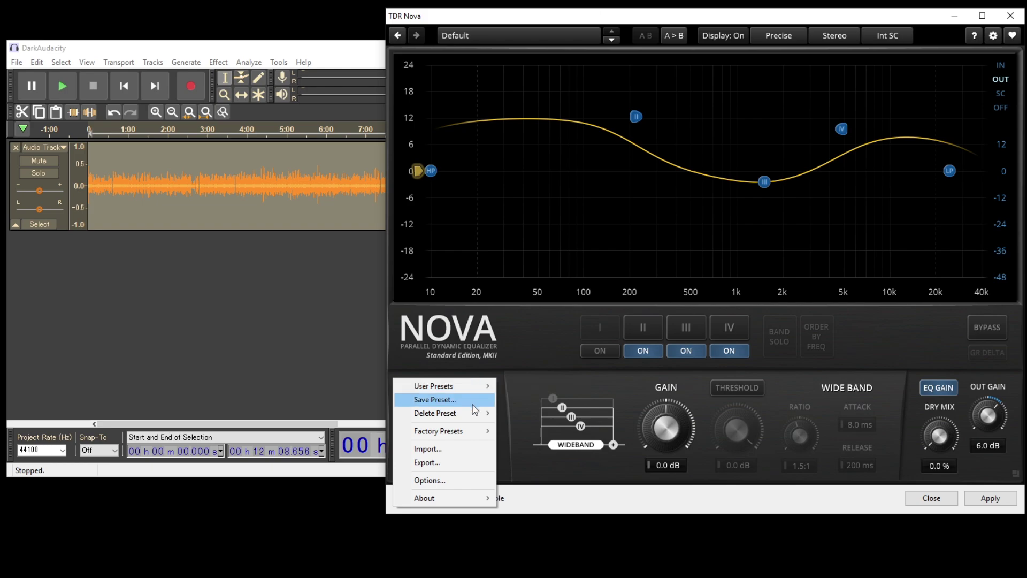
click(476, 400)
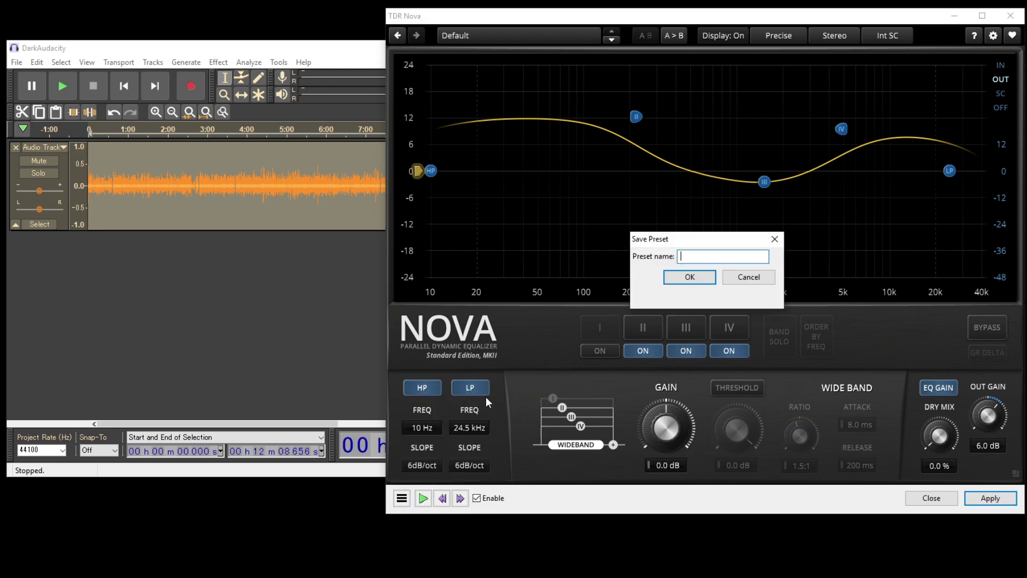
text(BM800 V1)
key(Return)
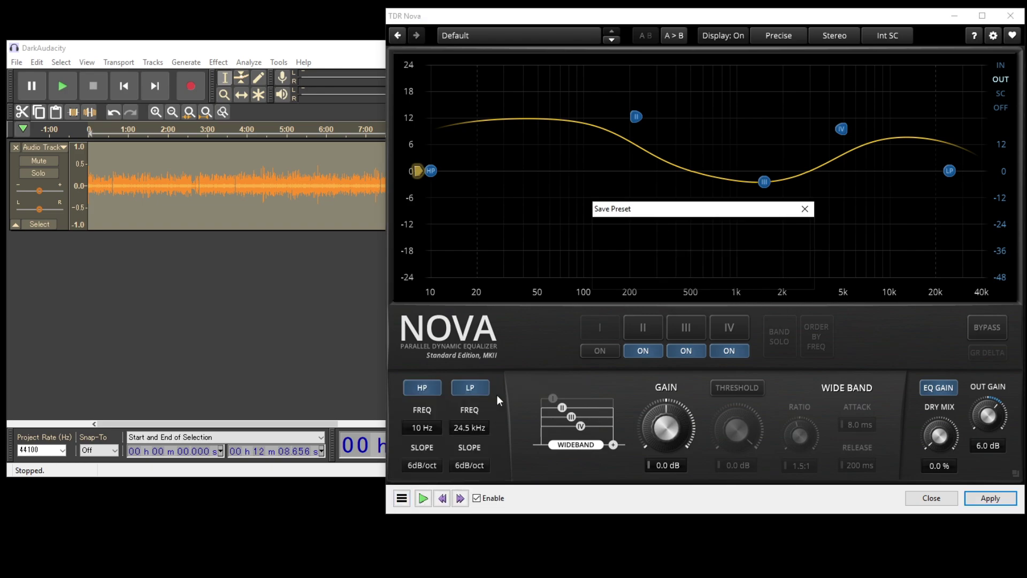
key(Return)
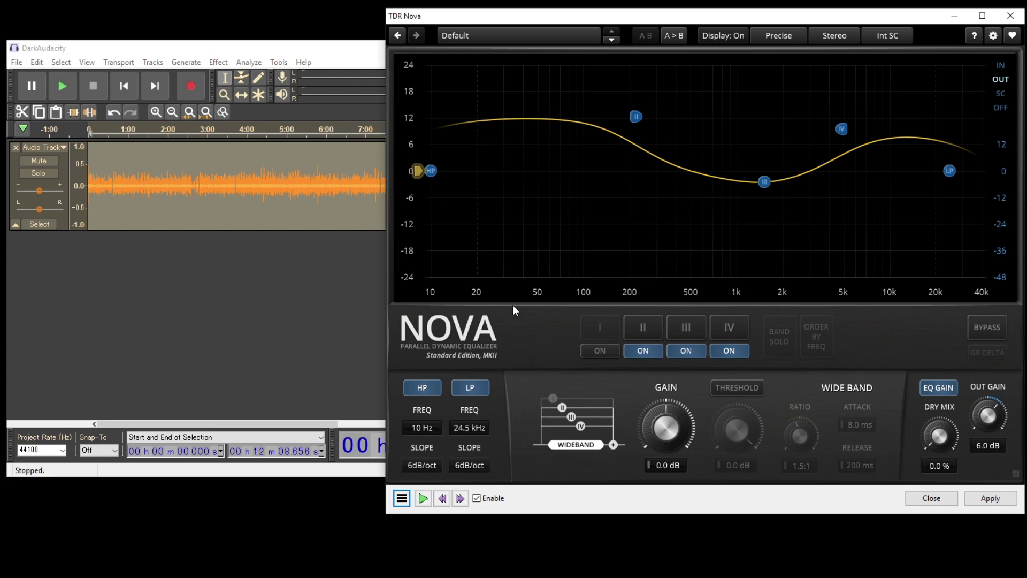
Switch off bands II, III and IV plus the high-pass and low-pass filters
click(402, 498)
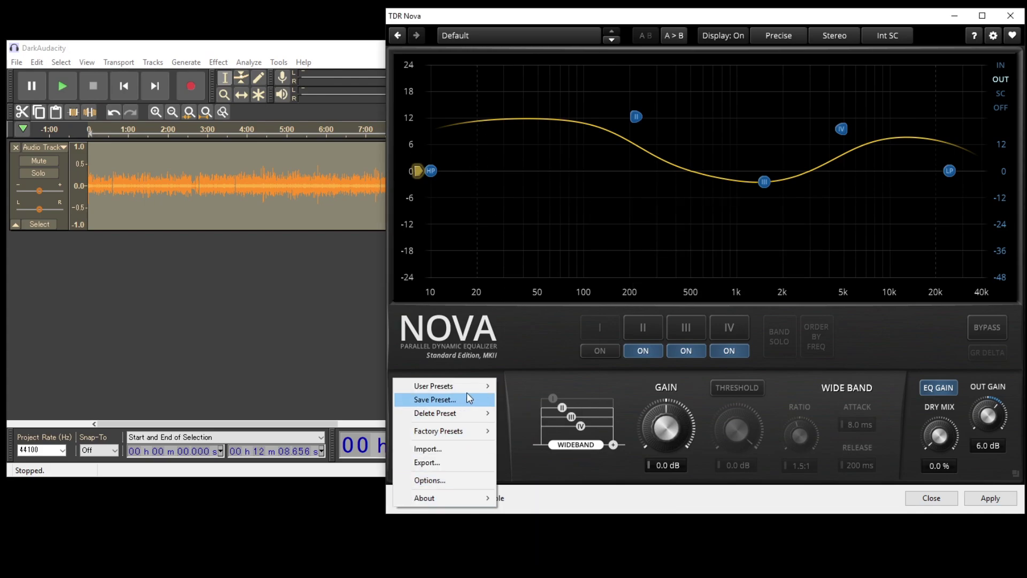
mouse_move(466, 413)
click(588, 274)
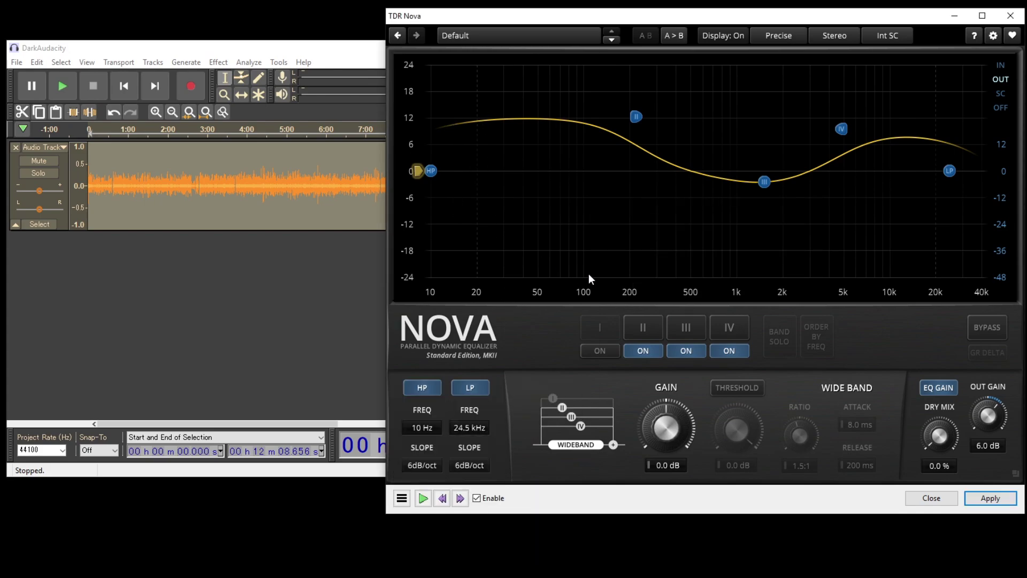
click(644, 351)
click(685, 351)
click(729, 351)
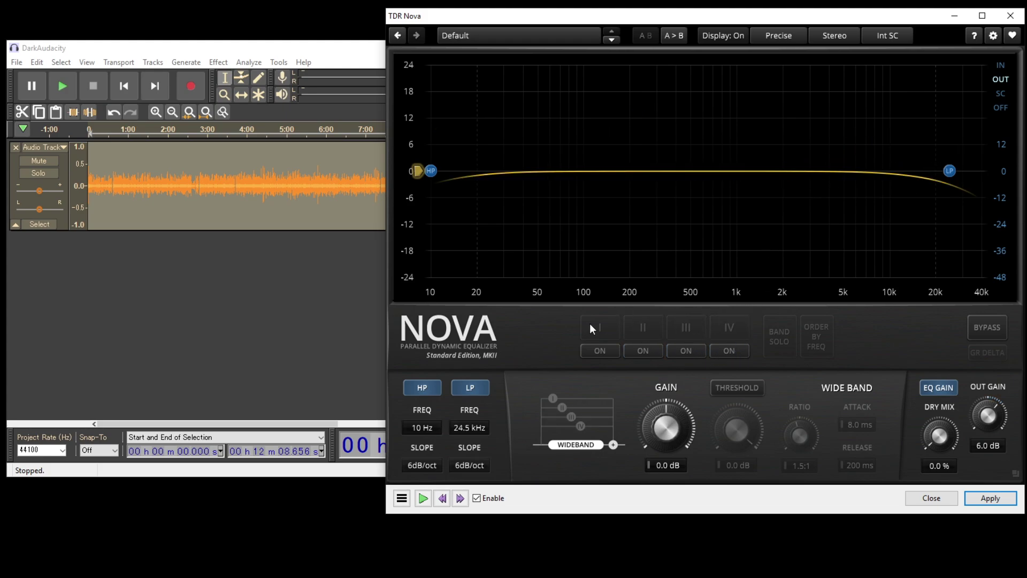
click(472, 388)
click(422, 387)
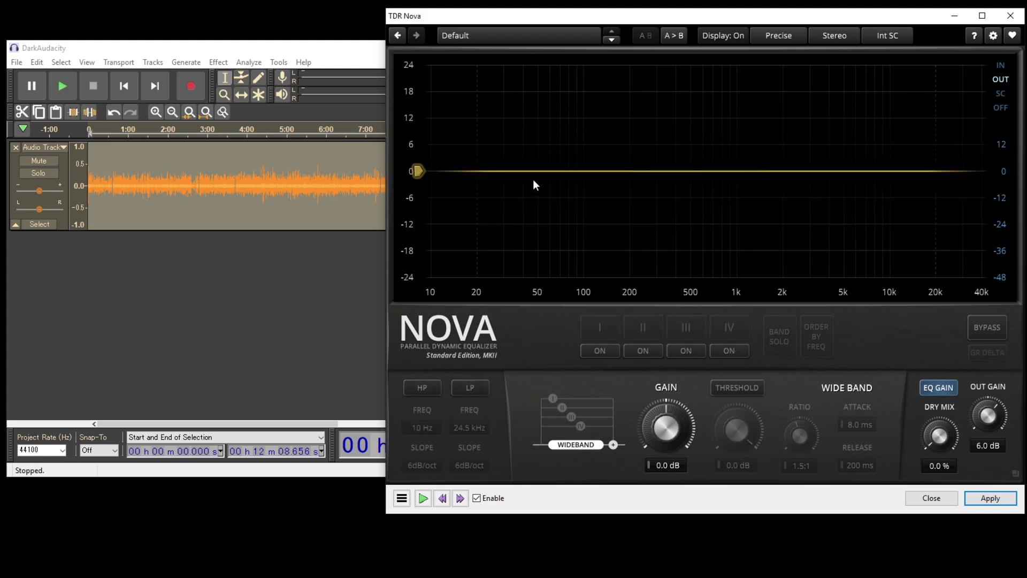
Play the recording from around 2:48
click(200, 177)
scroll(200, 176, up, 3)
key(space)
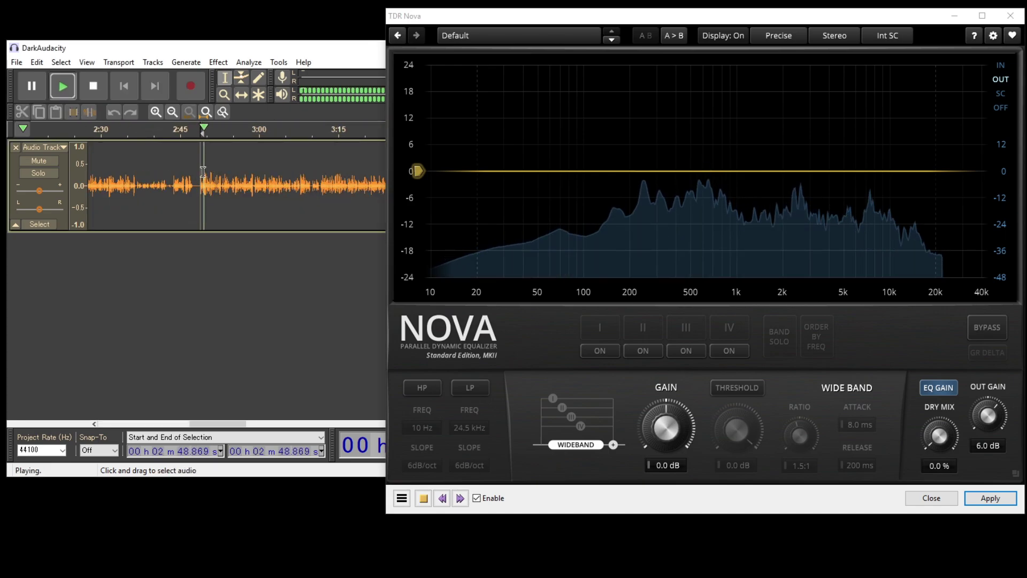
Boost lows with band II near 323 Hz and add a band IV high shelf near 5 kHz
scroll(203, 171, up, 2)
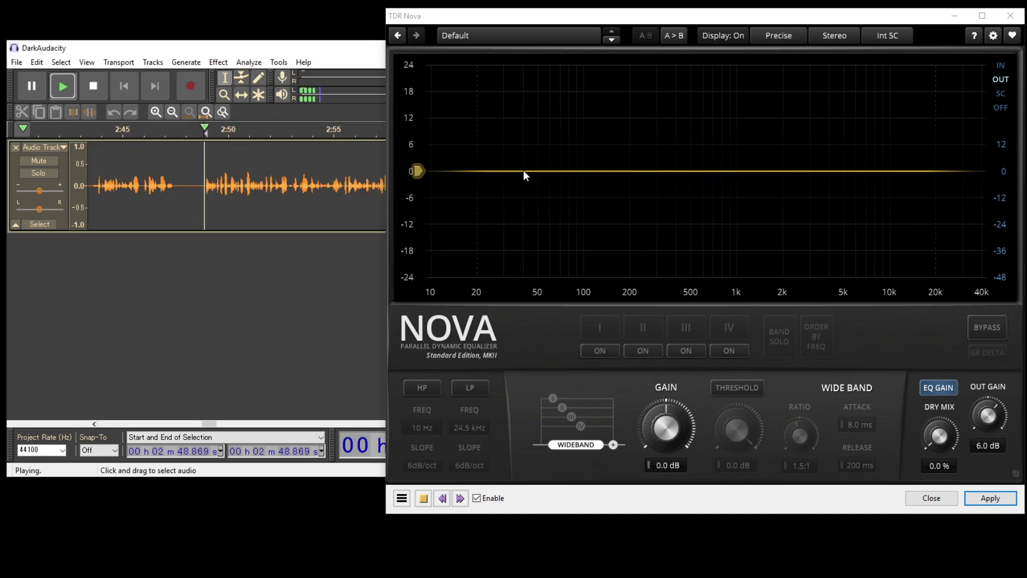
drag(554, 170, 614, 107)
drag(800, 164, 851, 113)
drag(612, 105, 644, 97)
drag(848, 110, 844, 125)
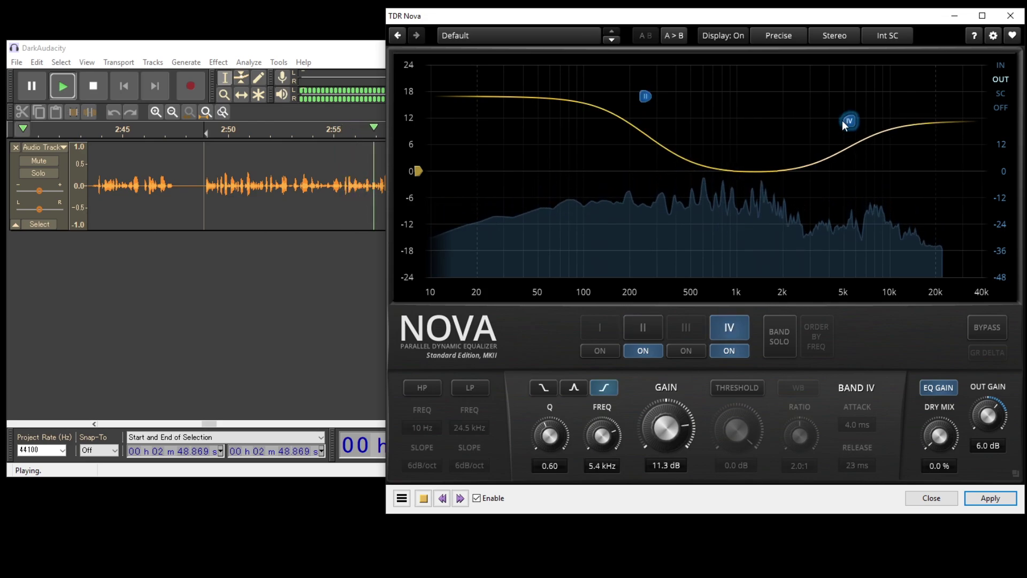
drag(645, 96, 650, 100)
click(747, 173)
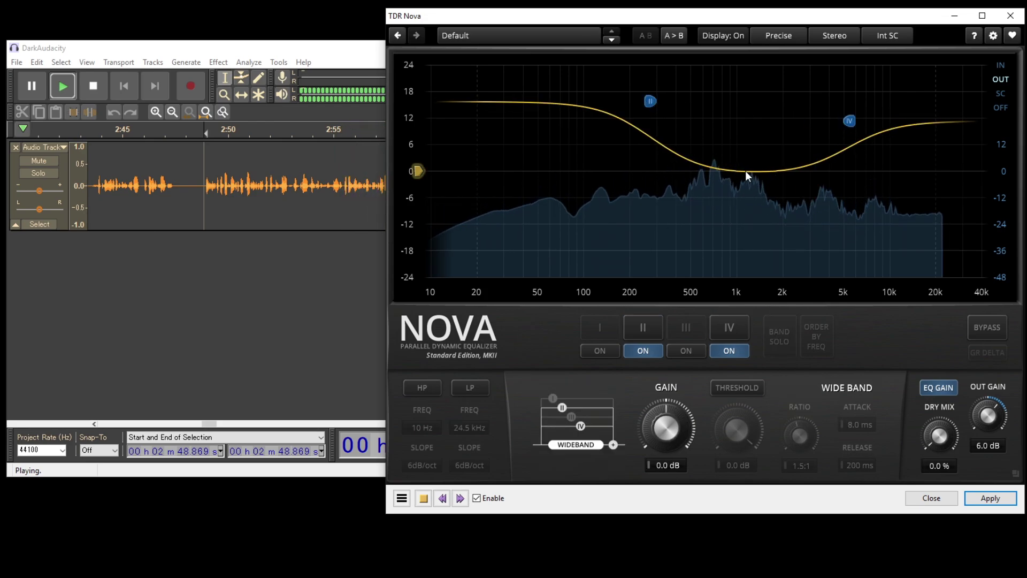
Add band III at 1 kHz near 0 dB and fine-tune the shelf and low boost
double_click(746, 171)
mouse_move(742, 172)
mouse_down()
mouse_move(735, 186)
mouse_move(734, 174)
mouse_up()
drag(849, 121, 845, 113)
drag(651, 102, 658, 104)
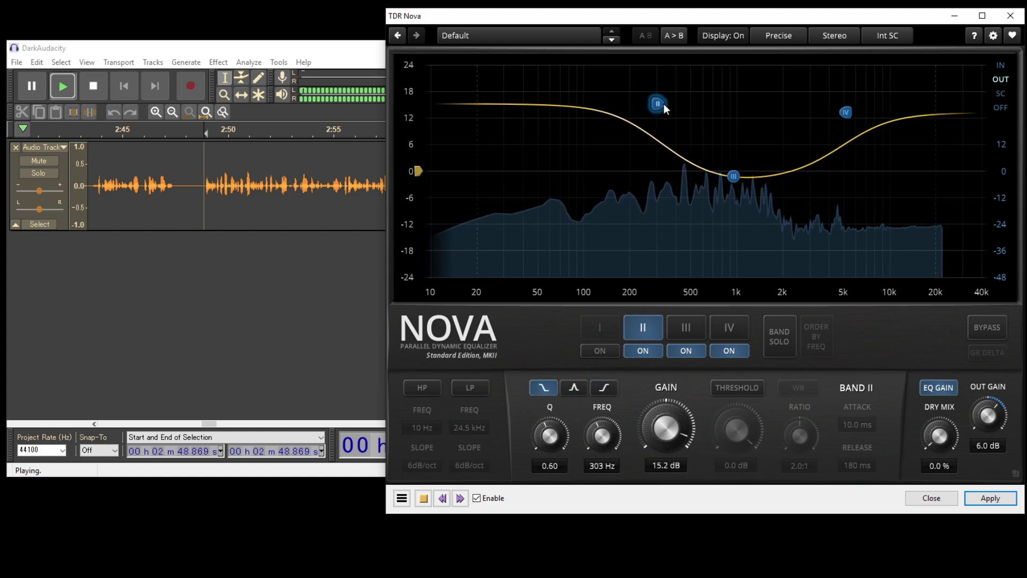
click(467, 105)
Enable the high-pass filter and set it to 18 Hz
double_click(464, 105)
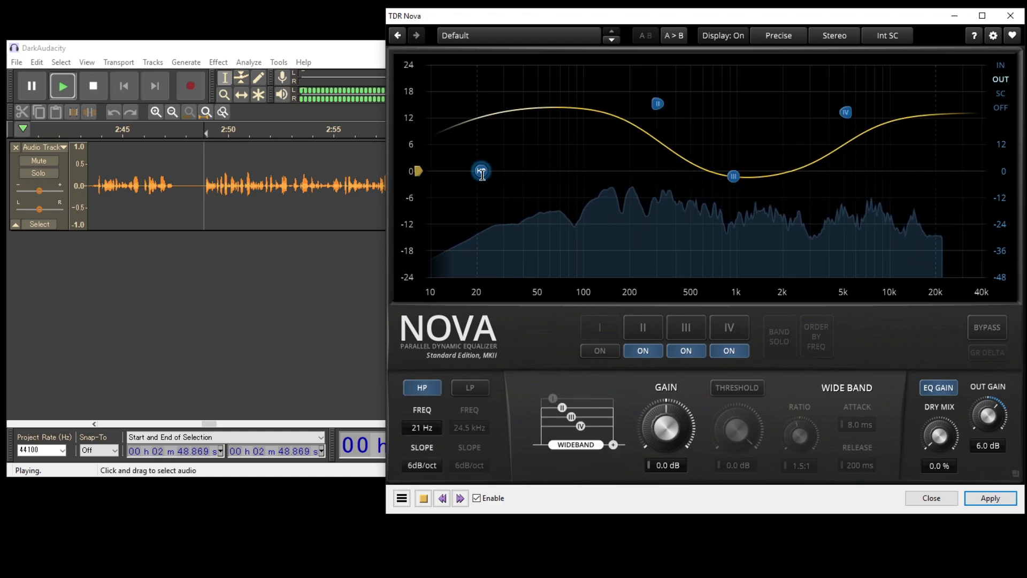
scroll(482, 172, up, 2)
mouse_move(481, 172)
mouse_down()
mouse_move(471, 174)
mouse_move(494, 175)
mouse_move(470, 171)
mouse_up()
scroll(471, 174, down, 2)
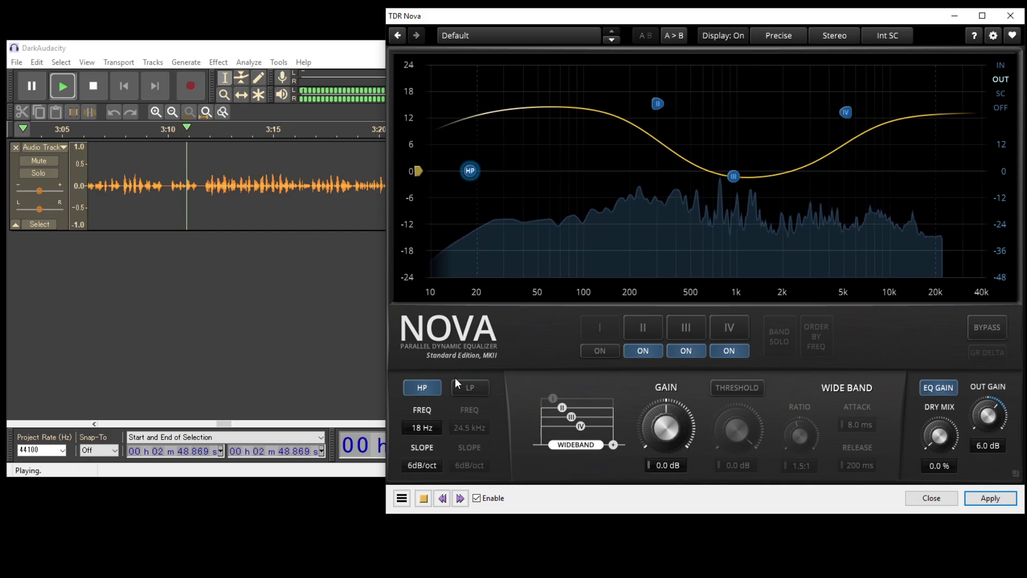